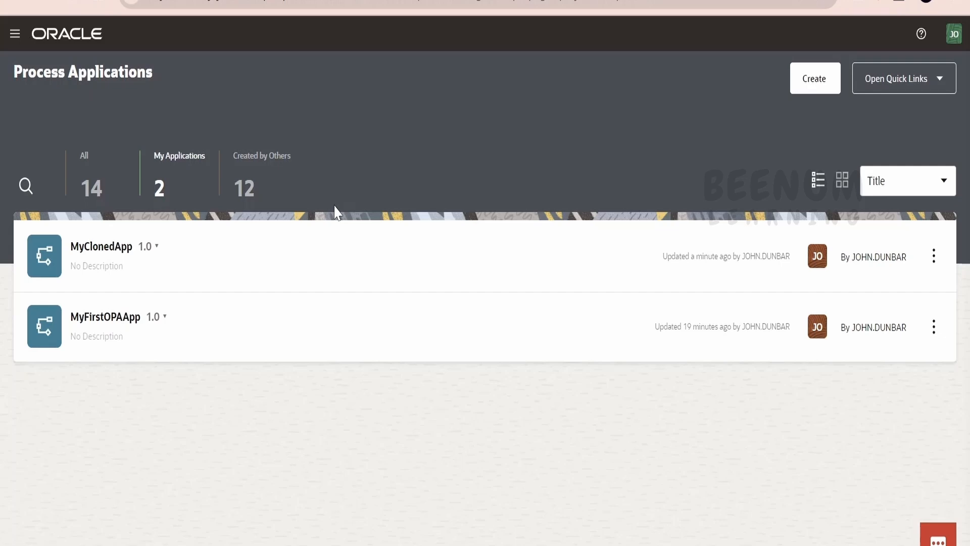
- Export MyClonedApp to an application file, then bring up its delete panel
left_click(934, 256)
left_click(885, 328)
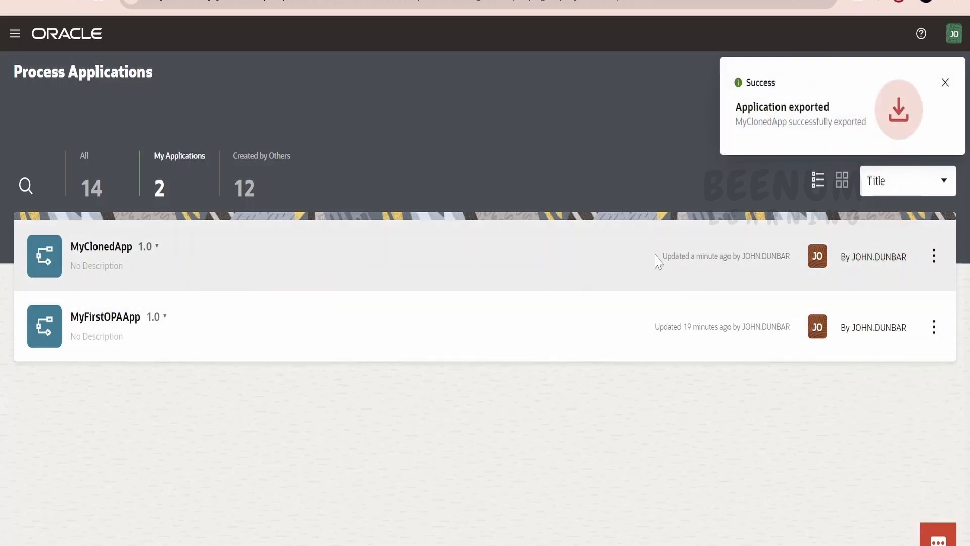
left_click(965, 288)
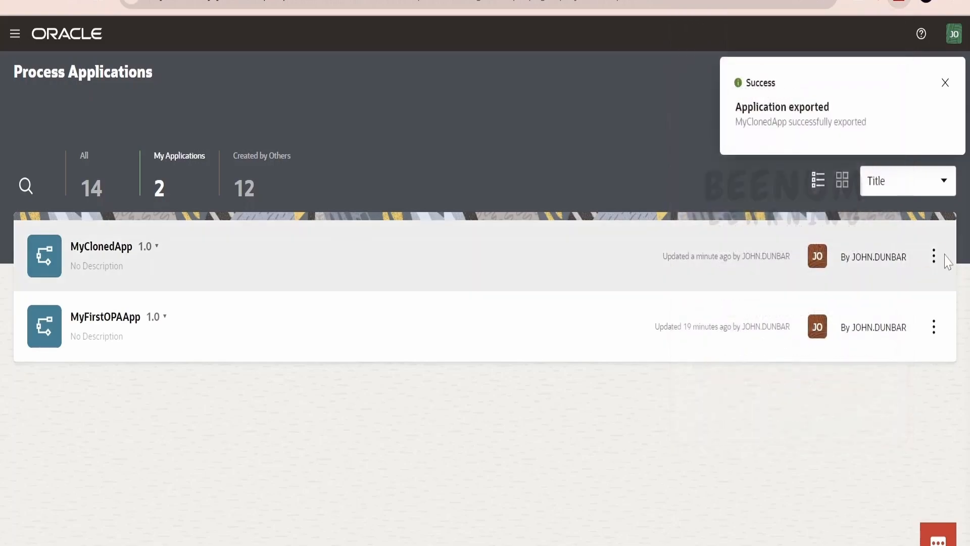
left_click(935, 256)
left_click(899, 362)
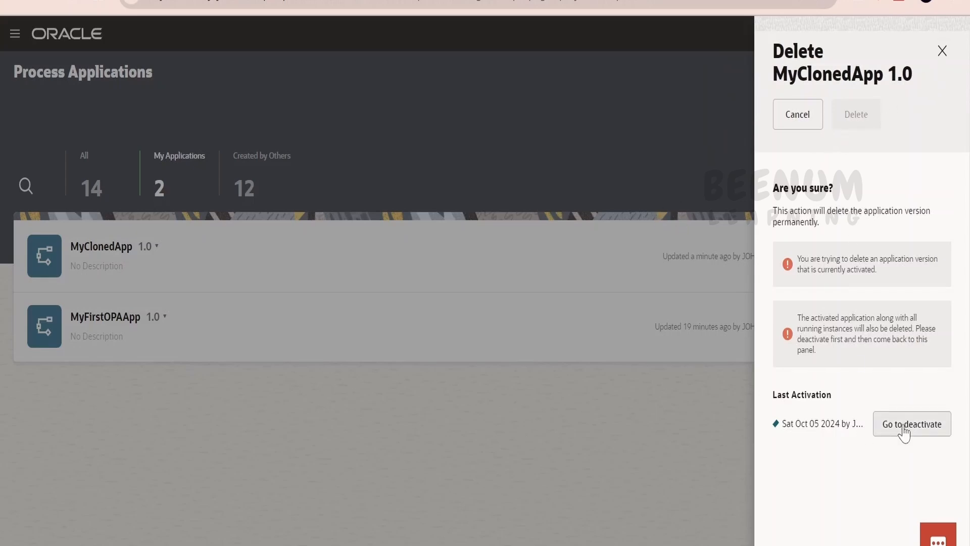
left_click(942, 51)
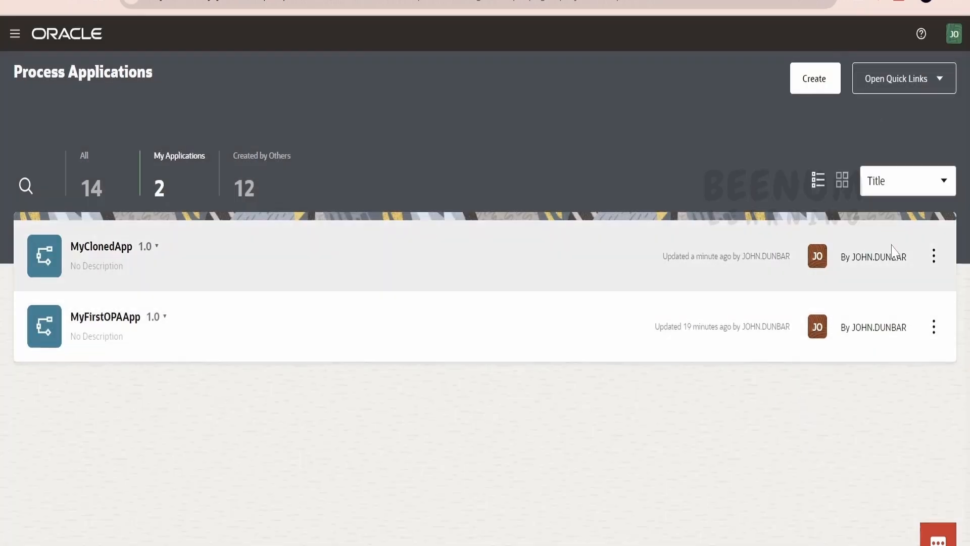
- Open MyClonedApp and view its activated versions, where version 1.0 is listed as Running
left_click(226, 256)
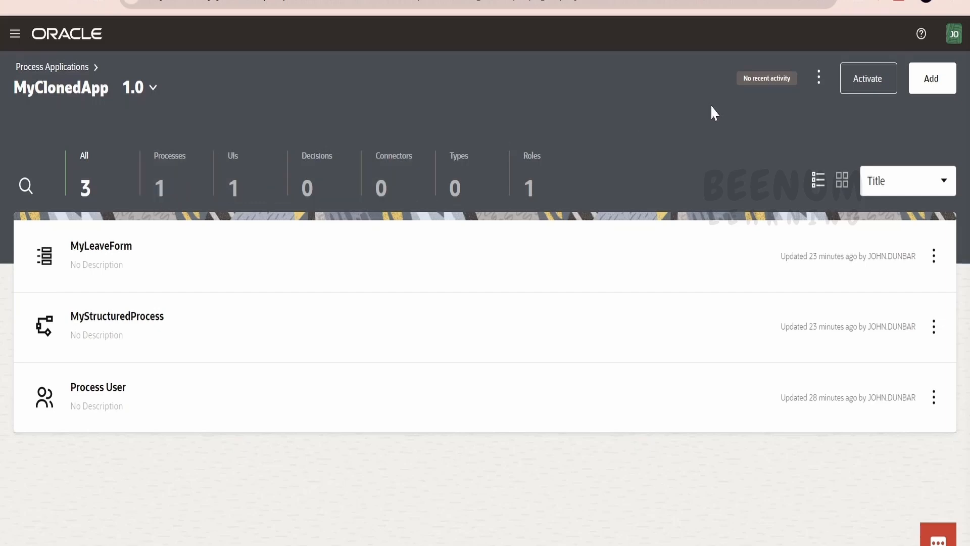
left_click(862, 81)
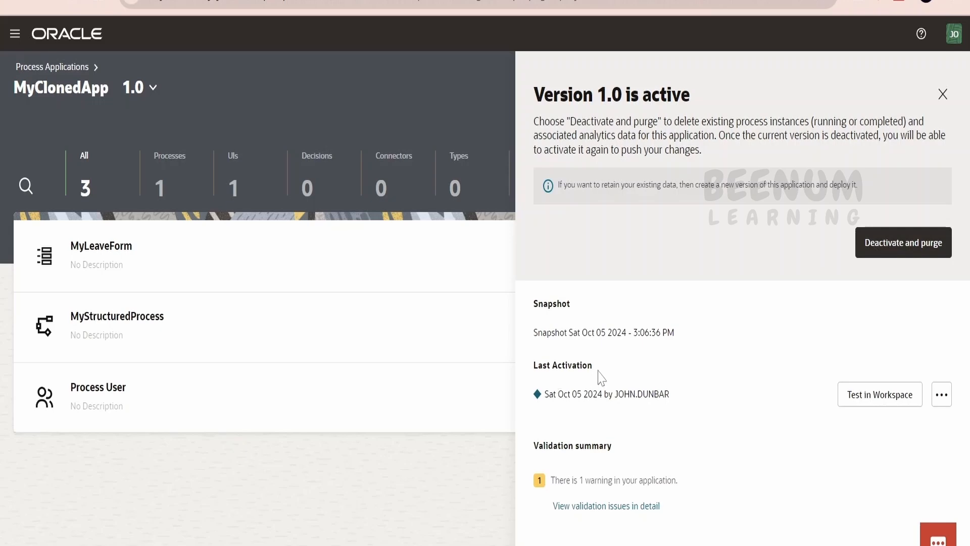
left_click(943, 399)
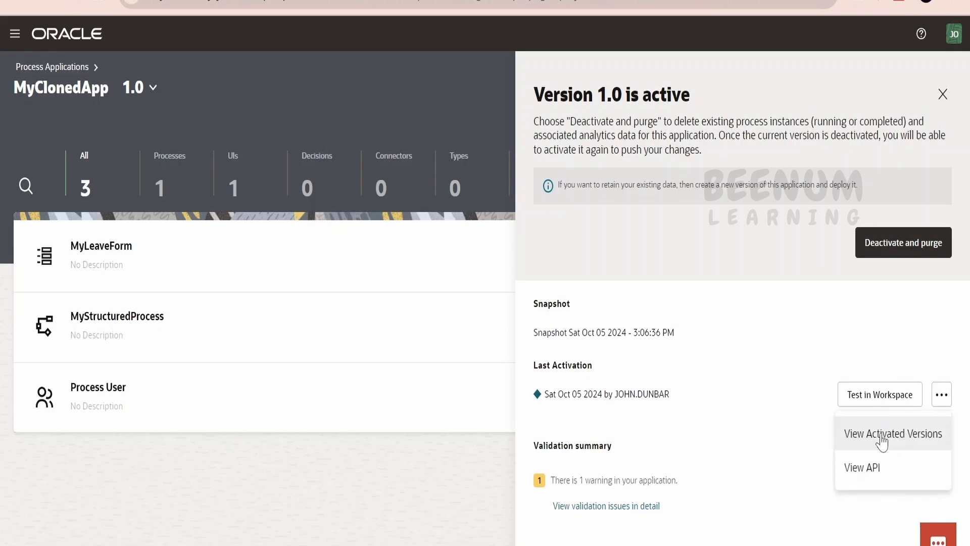
left_click(913, 436)
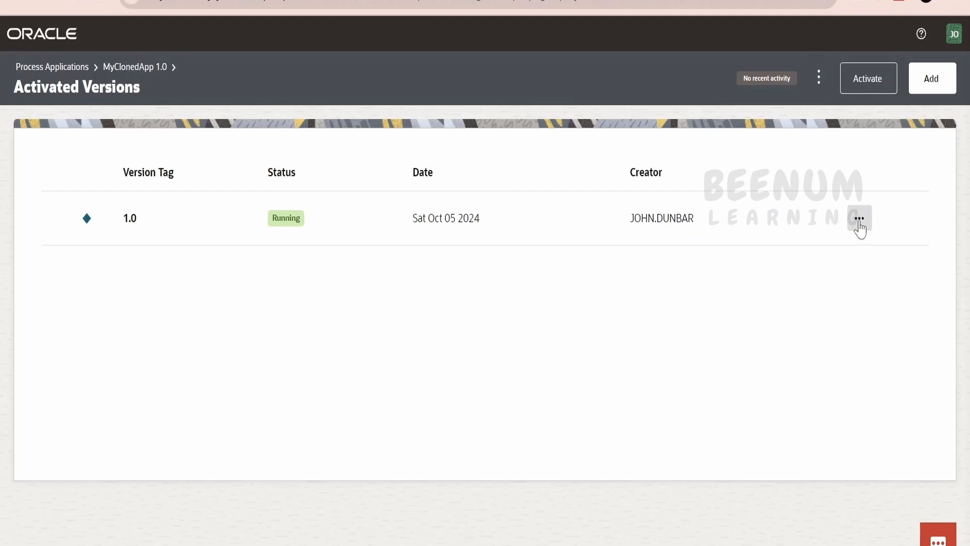
- Deactivate and purge activated version 1.0 of MyClonedApp
left_click(860, 218)
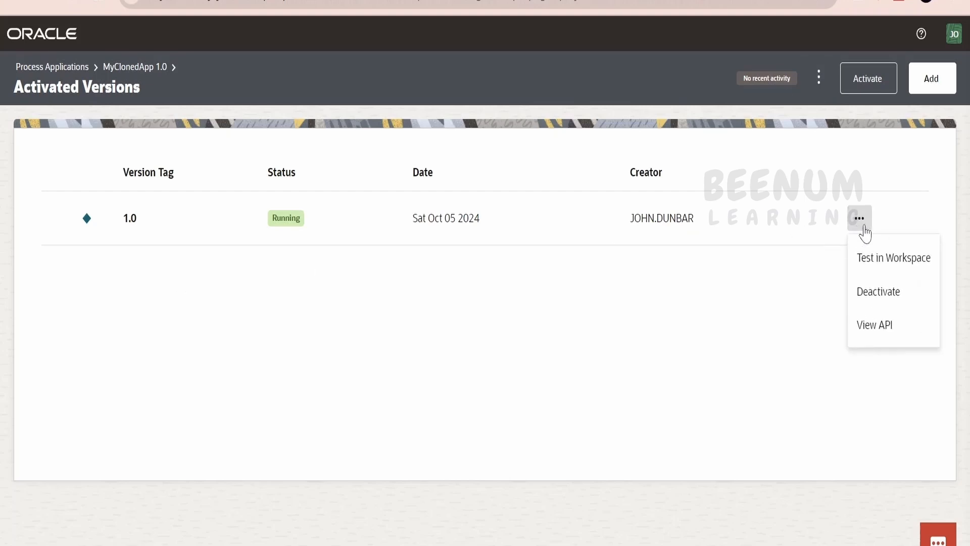
left_click(867, 293)
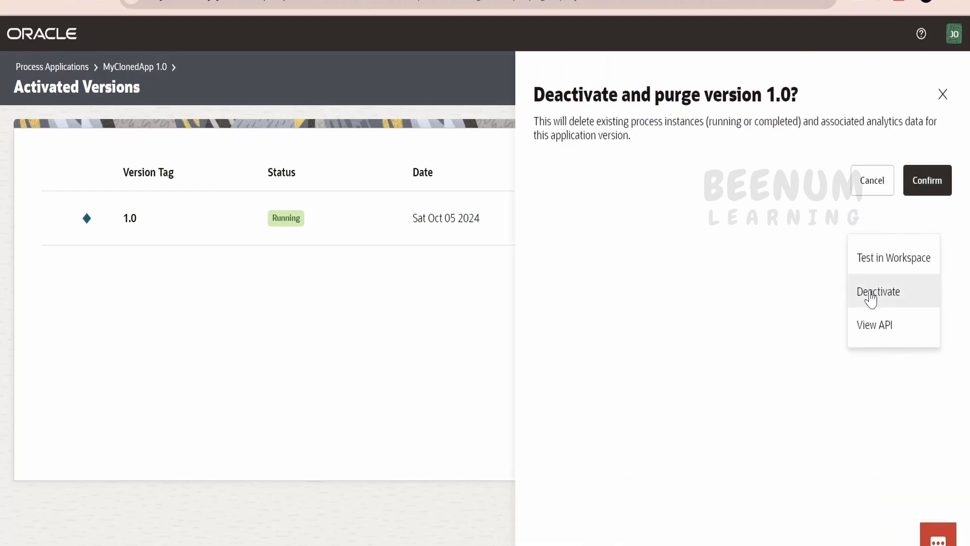
left_click(921, 181)
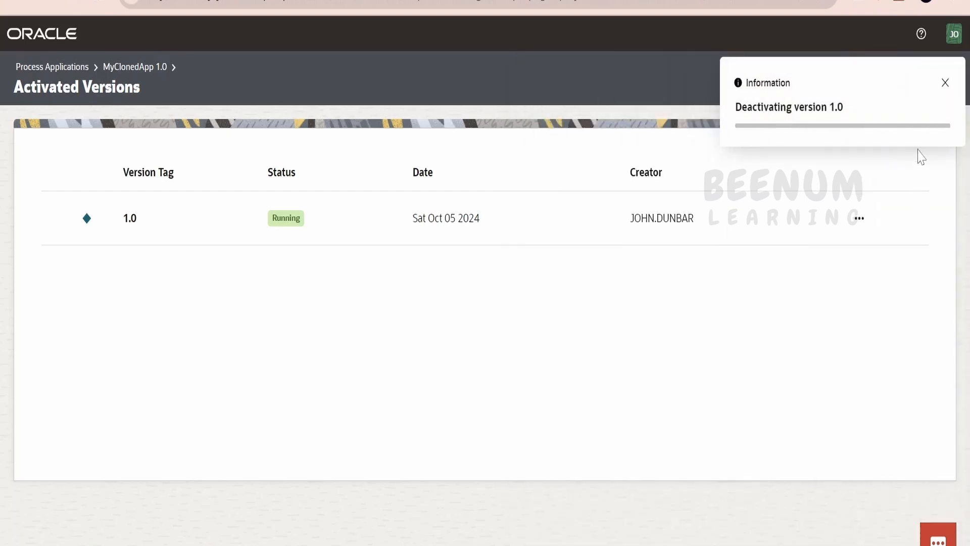
left_click(944, 82)
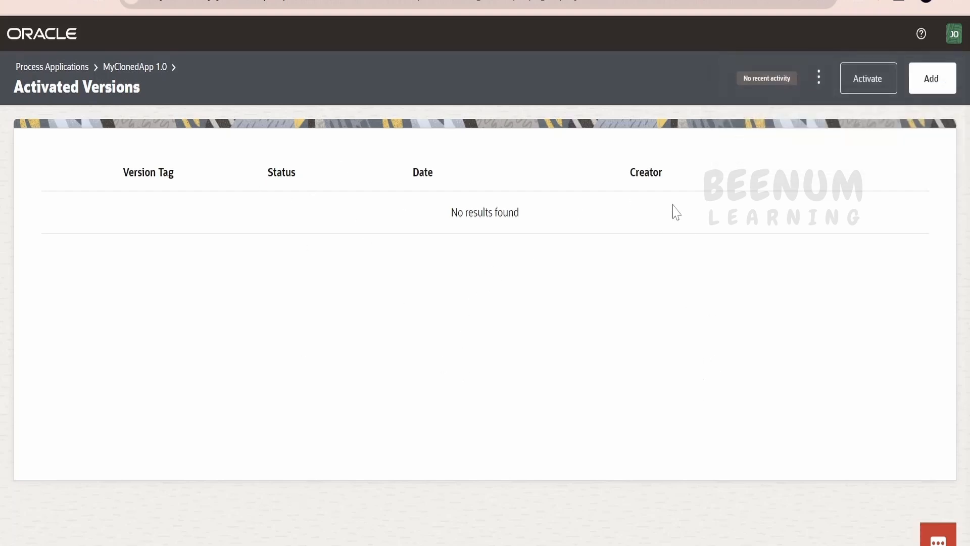
left_click(877, 90)
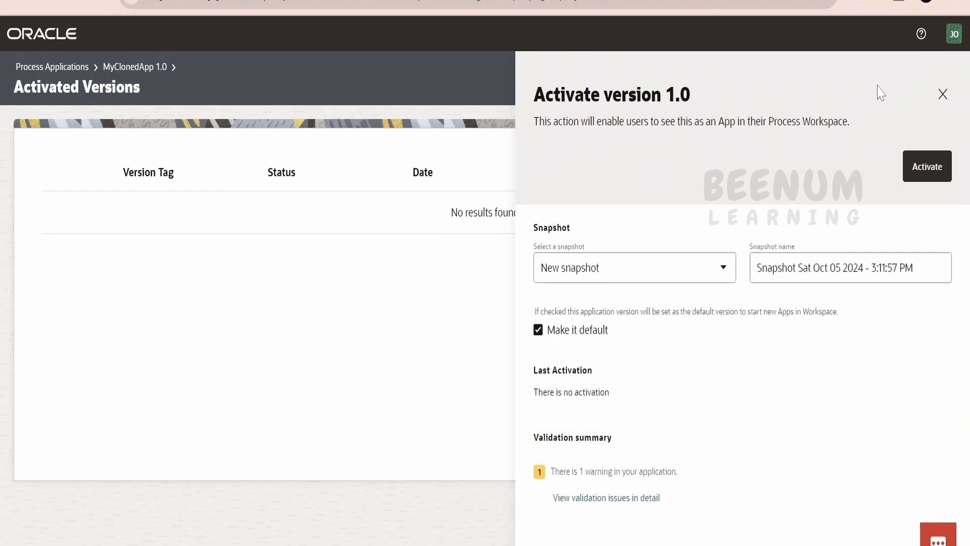
- Close the Activate version 1.0 panel without activating and go back to MyClonedApp's artifacts
left_click(942, 94)
left_click(153, 69)
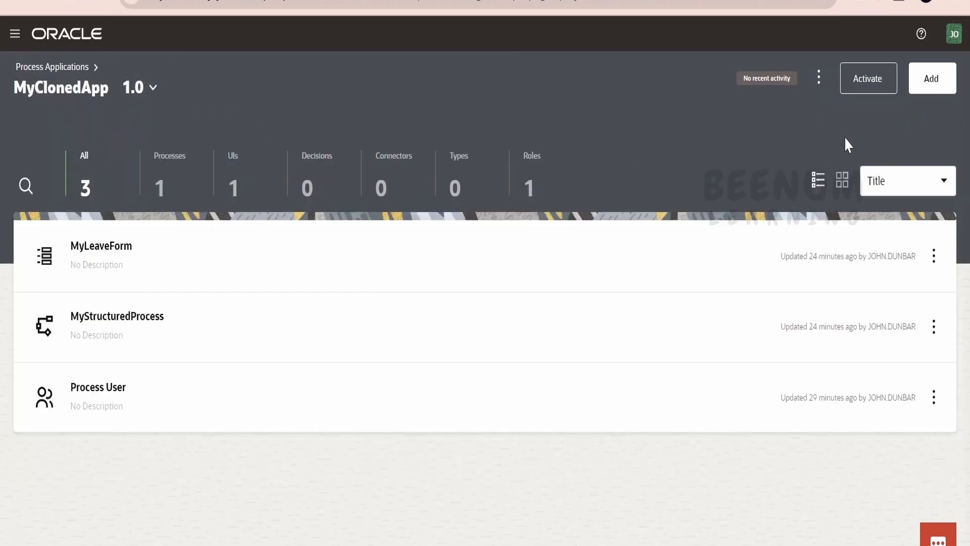
left_click(870, 76)
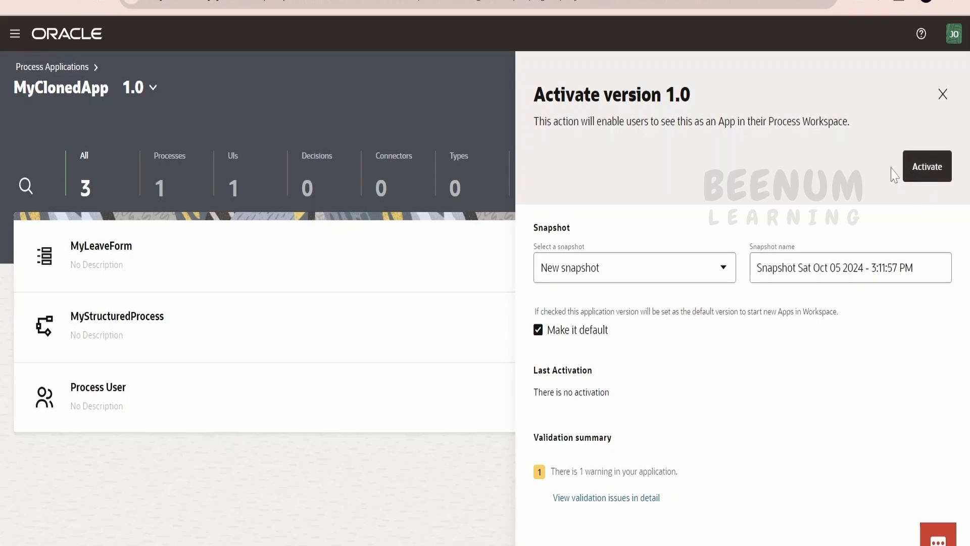
left_click(941, 94)
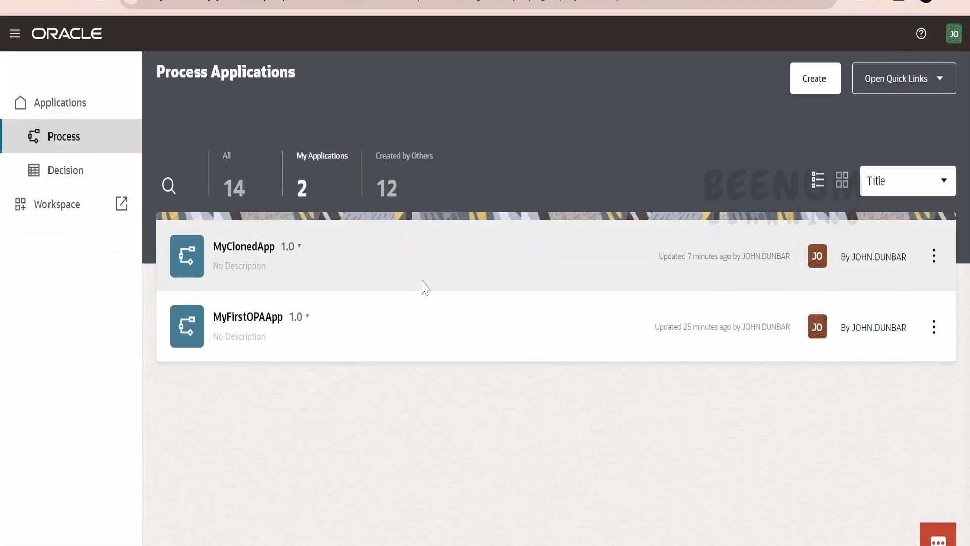
- Delete MyClonedApp 1.0, leaving only MyFirstOPAApp, then start a new application
left_click(938, 260)
left_click(907, 363)
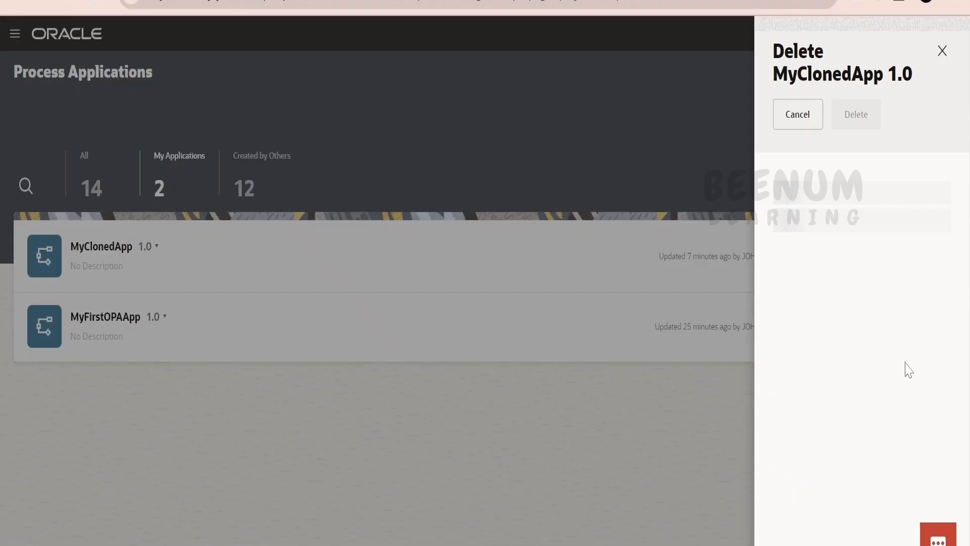
left_click(859, 115)
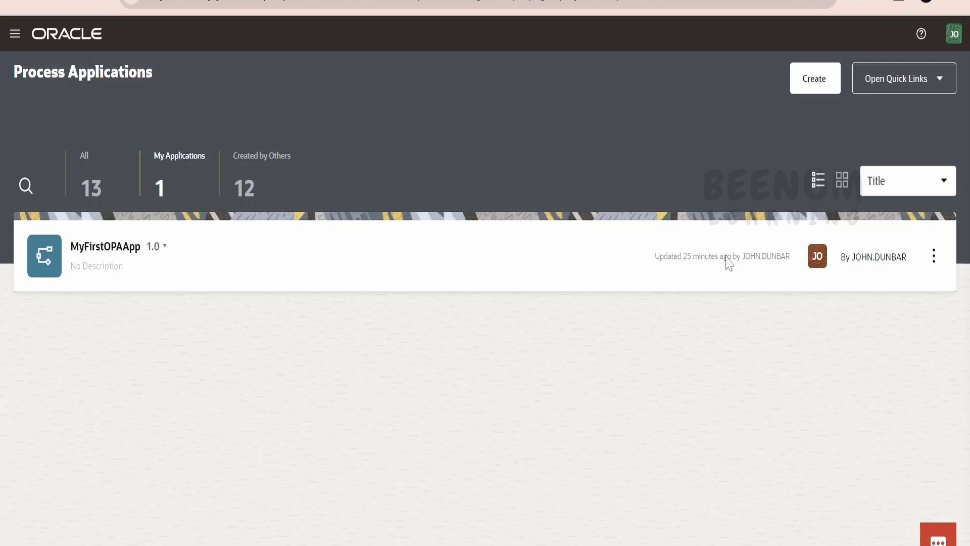
left_click(816, 83)
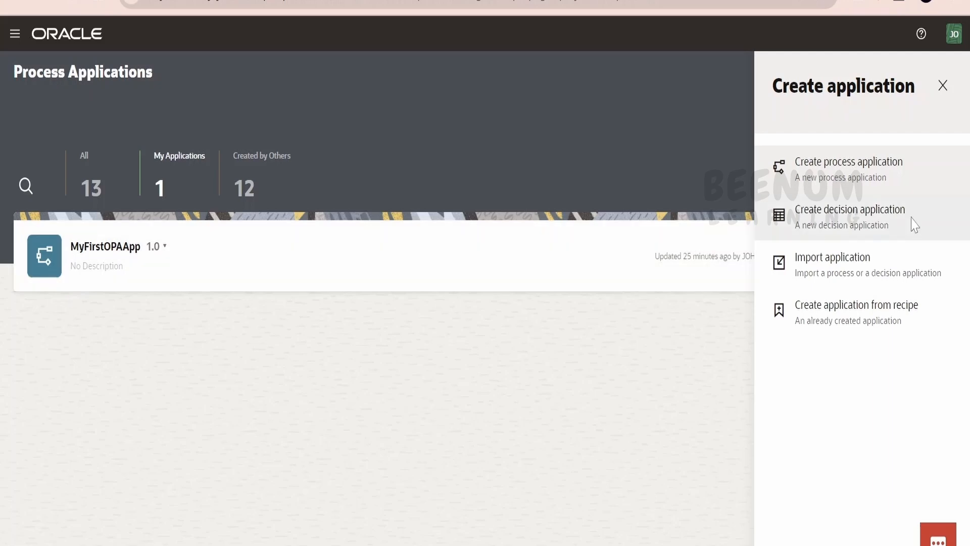
- Import MyClonedApp.expx from Downloads as MyClonedApp version 1.0
left_click(817, 270)
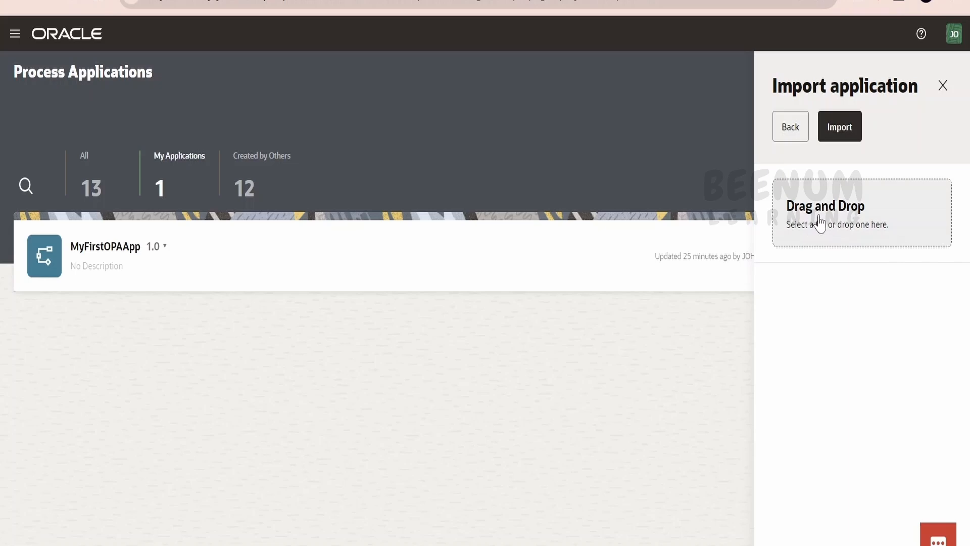
left_click(819, 222)
left_click(93, 146)
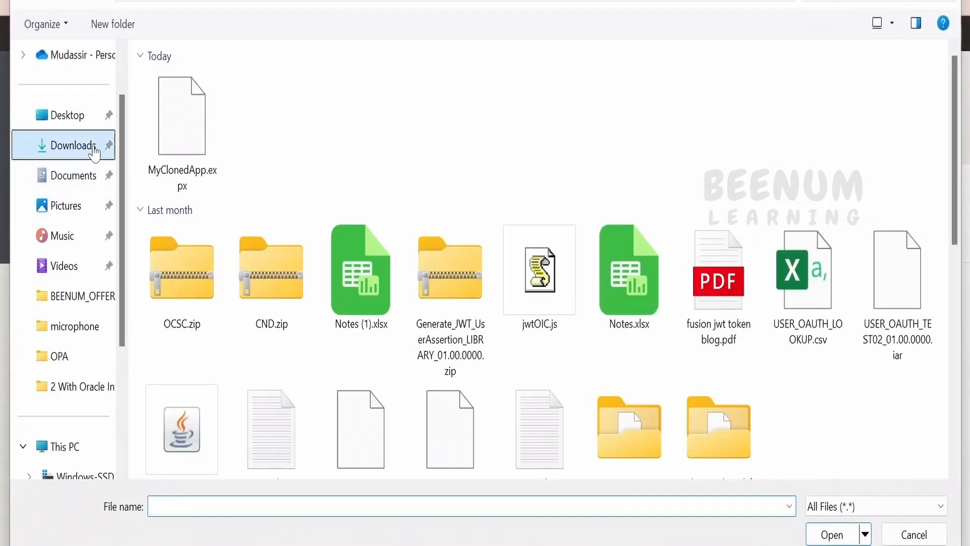
left_click(208, 146)
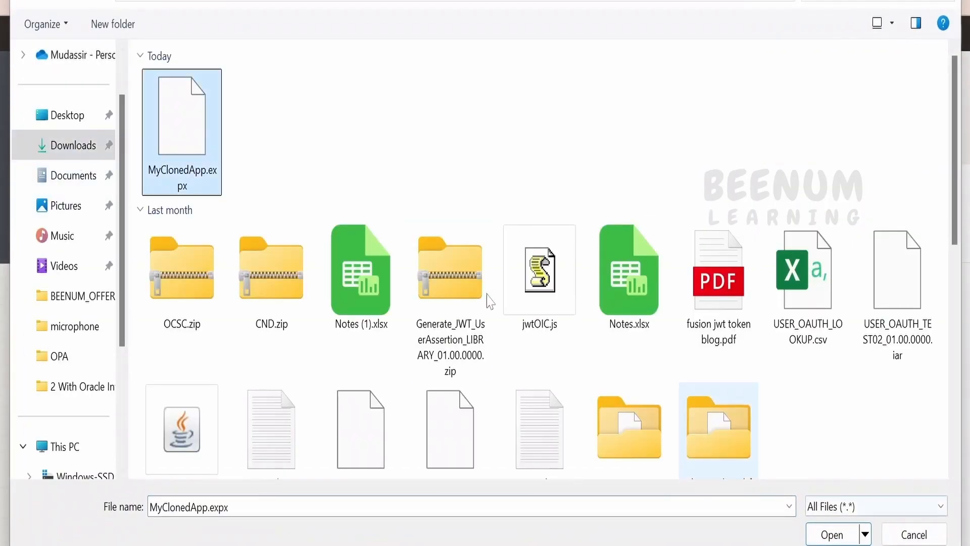
left_click(839, 535)
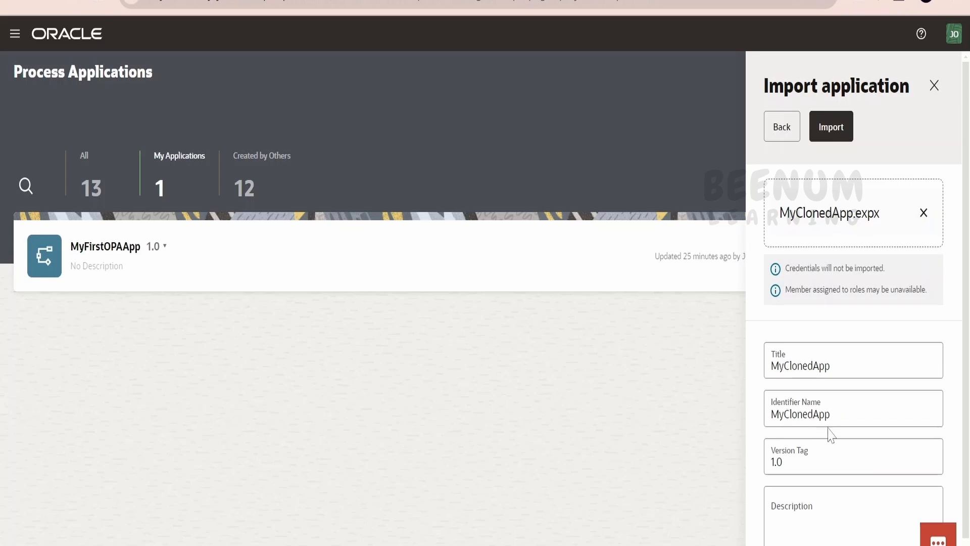
scroll(825, 439, "down", 1)
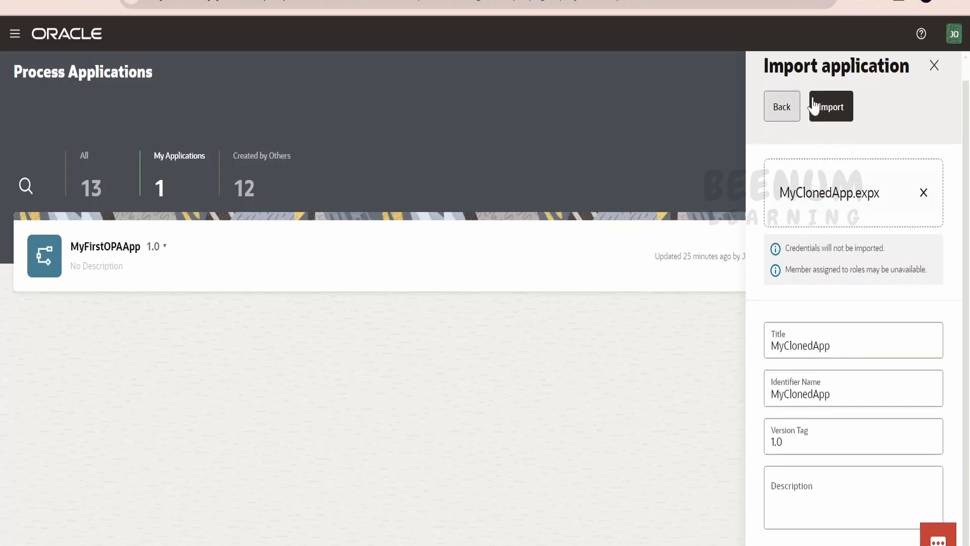
left_click(841, 112)
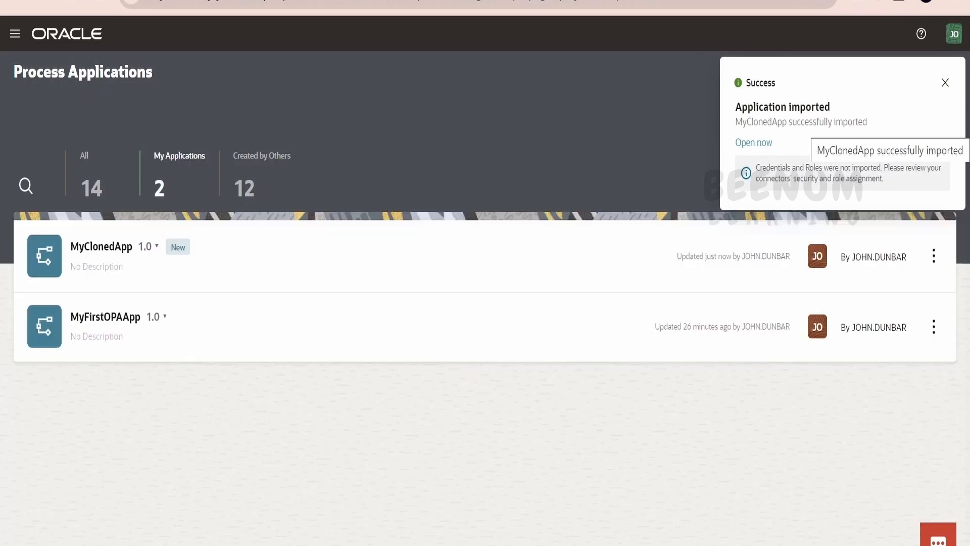
left_click(948, 84)
left_click(815, 93)
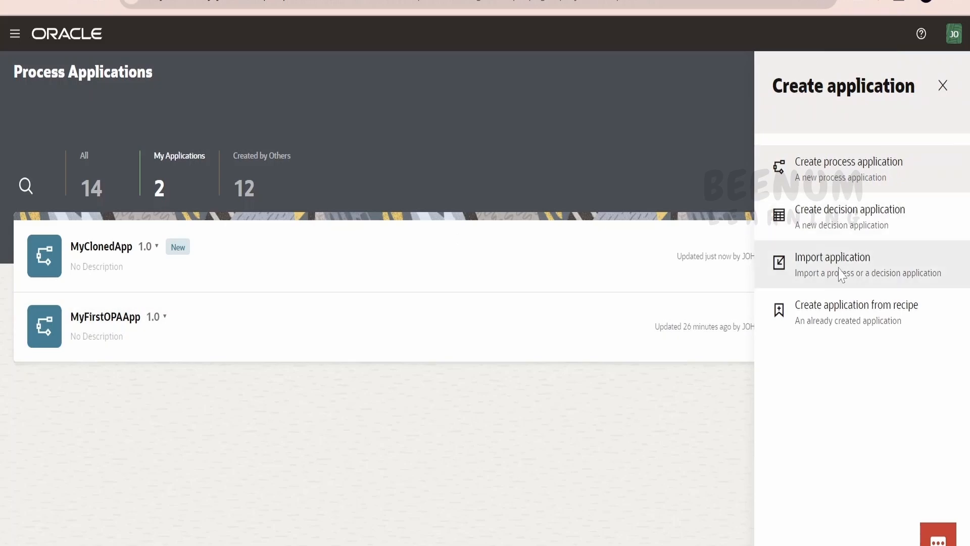
- Import MyClonedApp.expx again with the version tag changed to 1.1
left_click(841, 275)
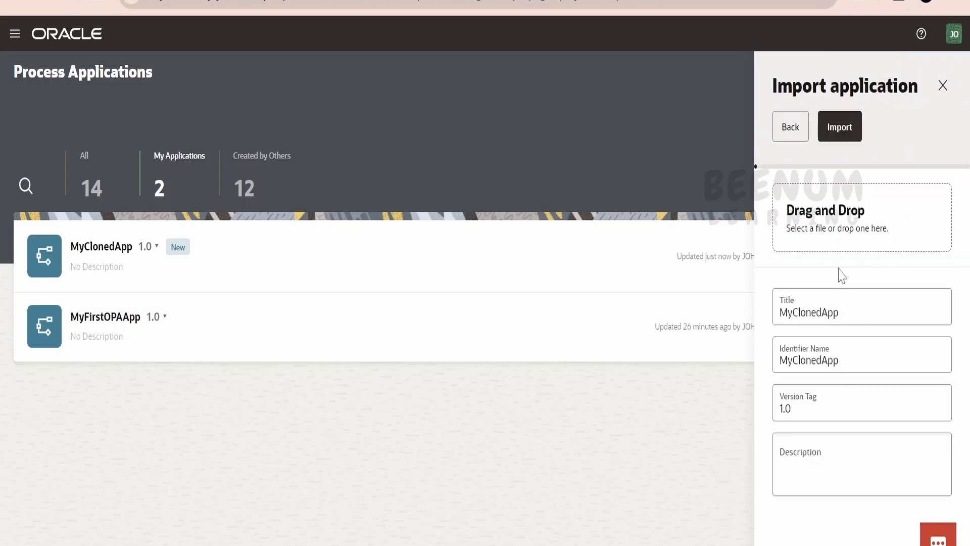
left_click(836, 216)
left_click(182, 121)
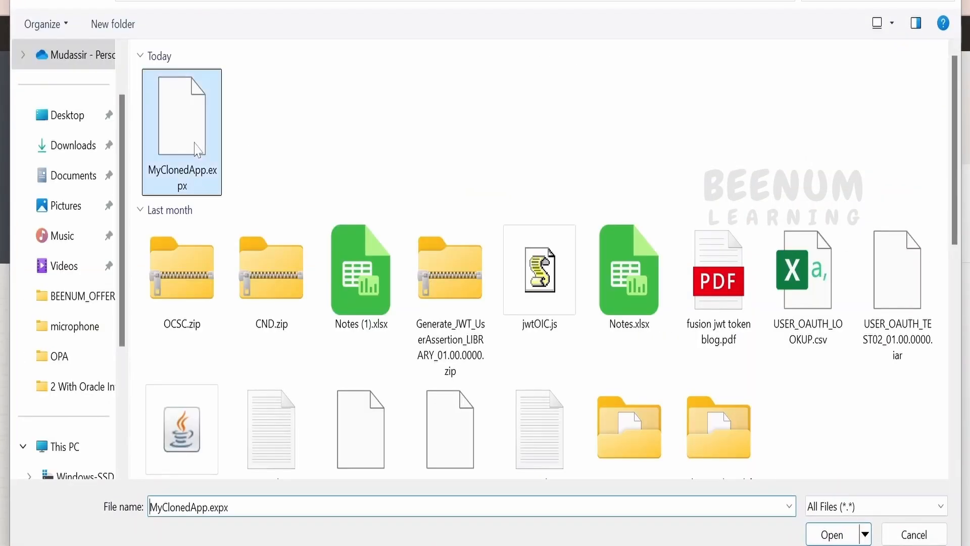
key("Return")
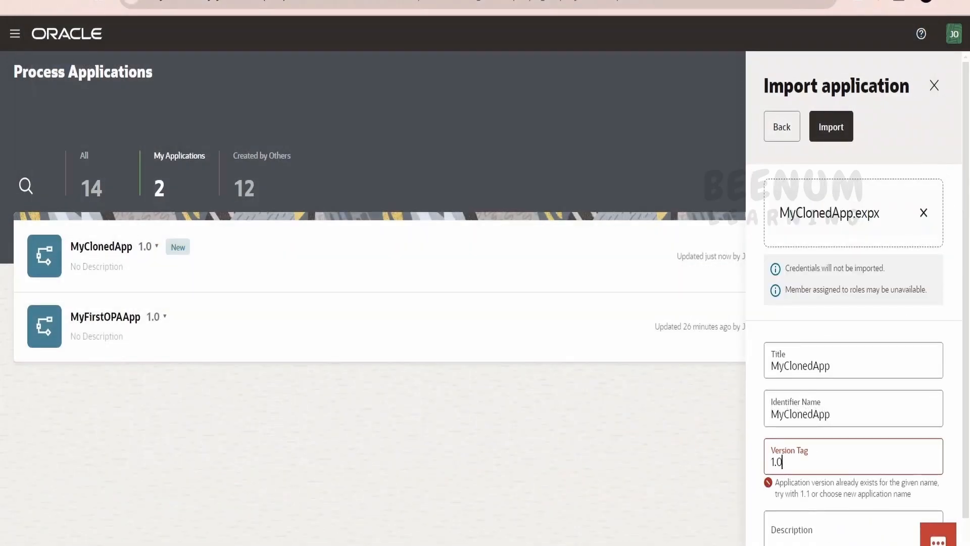
key("BackSpace")
type("1")
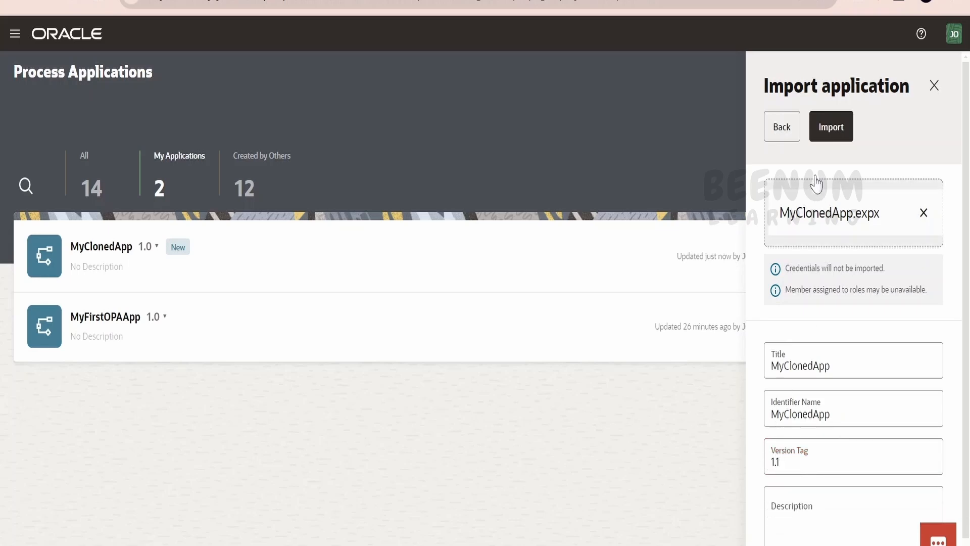
left_click(830, 127)
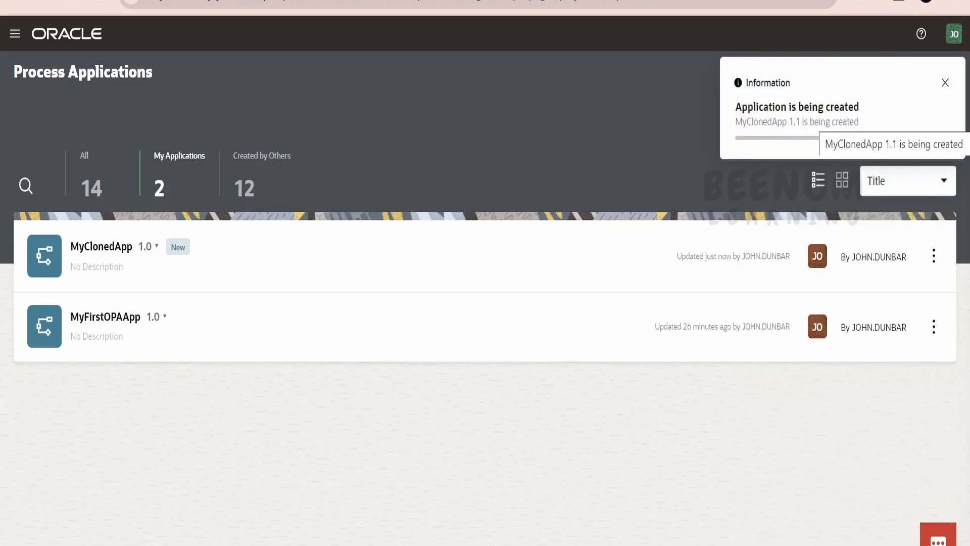